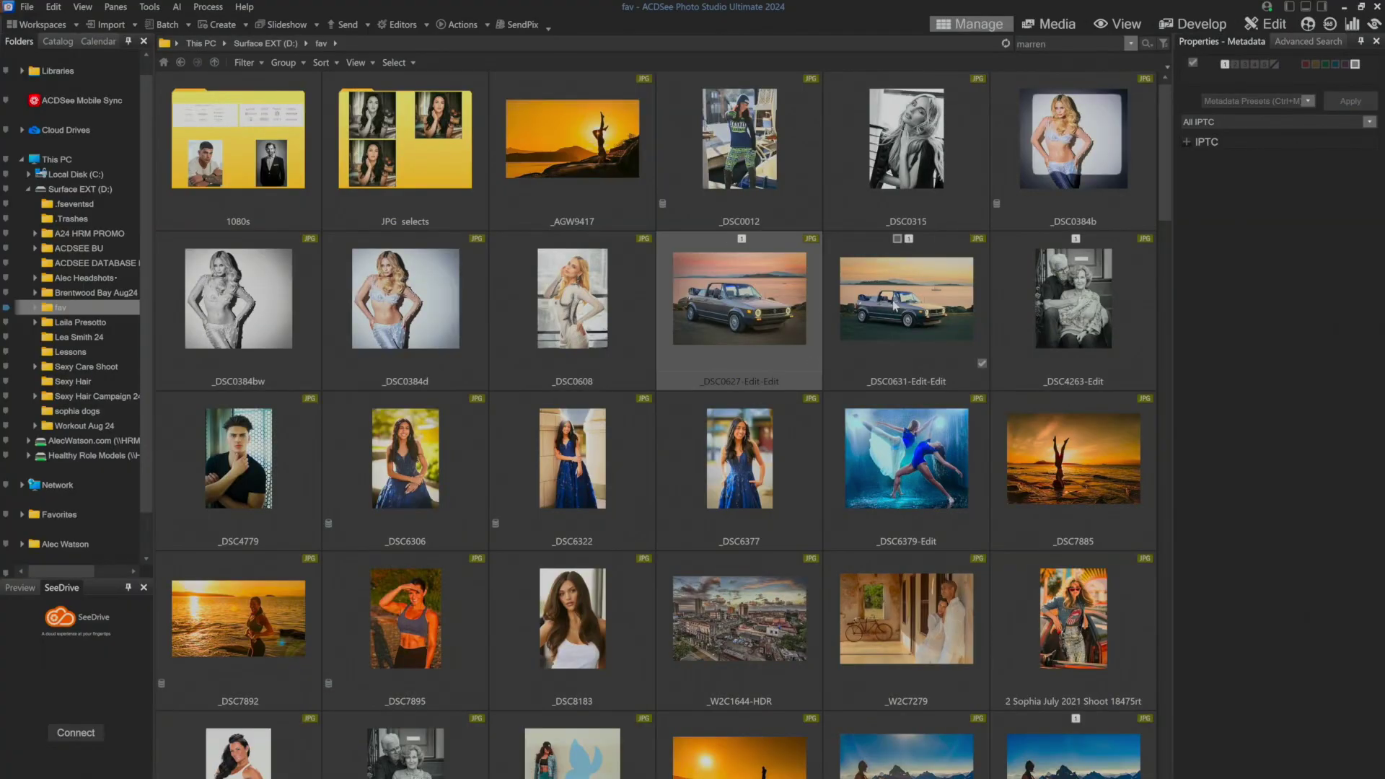
Select both car photos, _DSC0627-Edit-Edit and _DSC0631-Edit-Edit, and start the Send Email wizard.
left_click(894, 304, "ctrl")
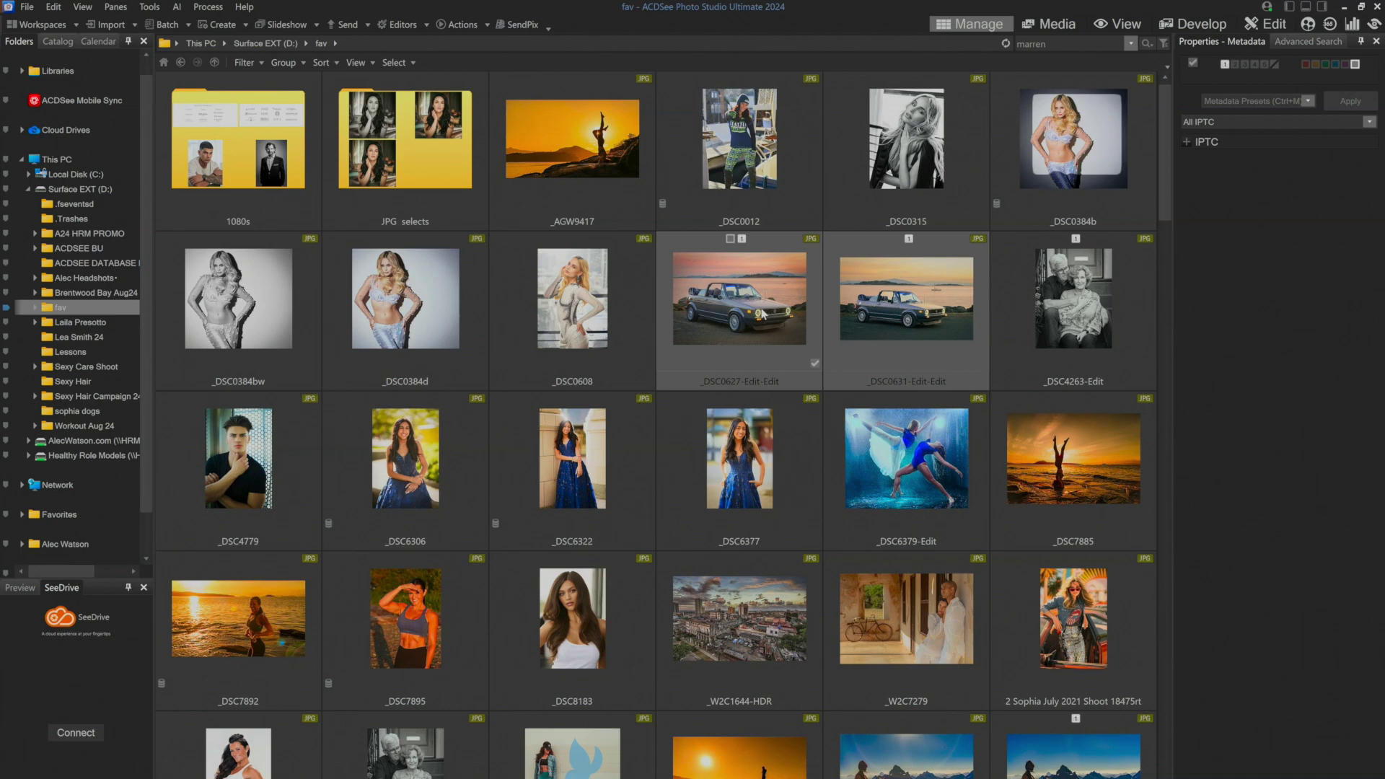
right_click(770, 310)
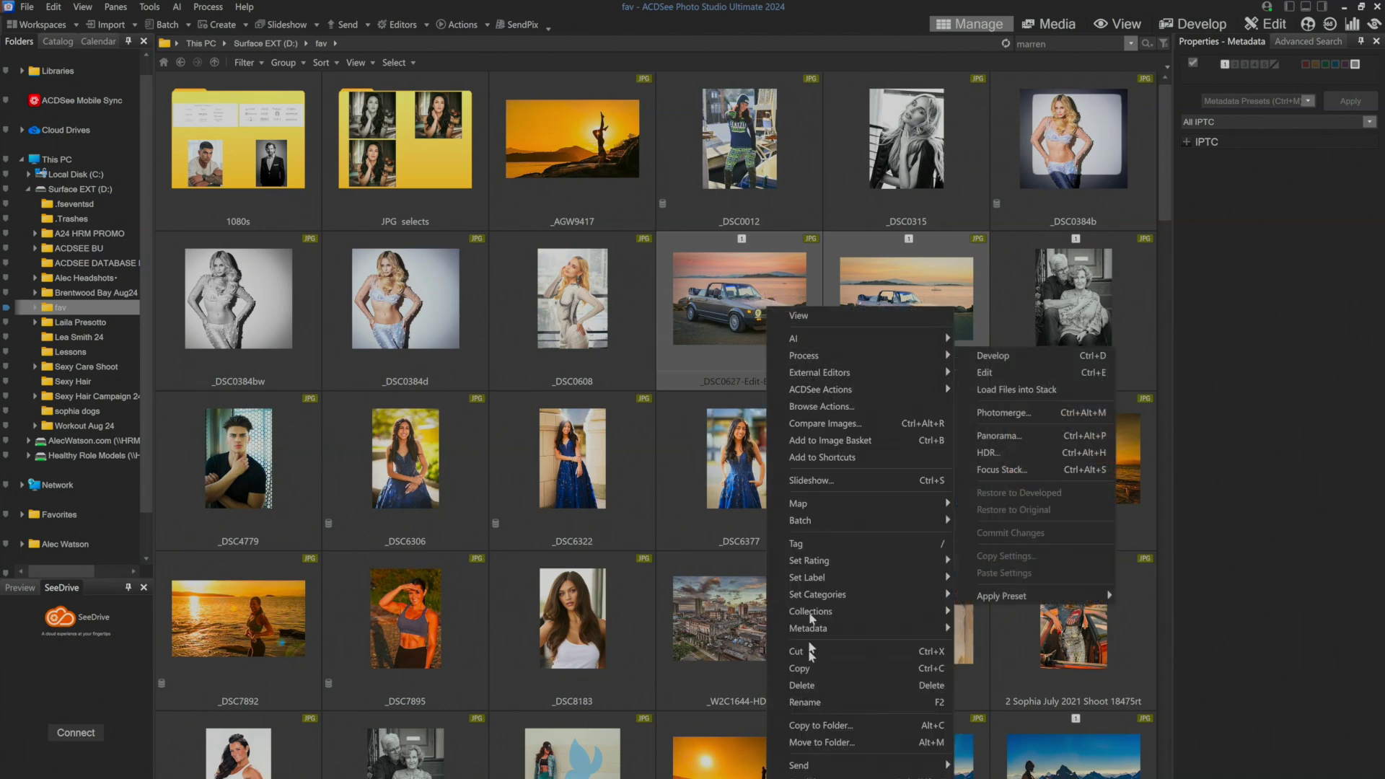
mouse_move(801, 770)
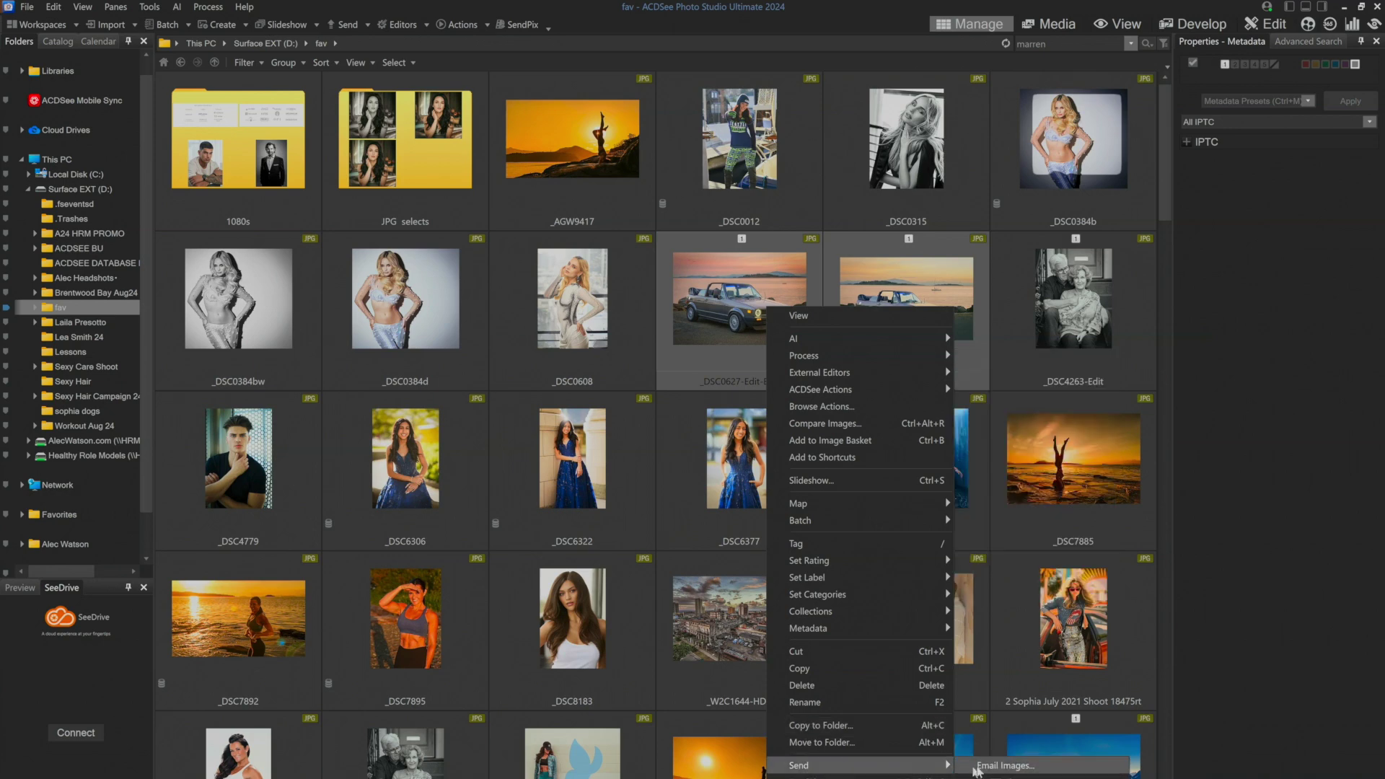
left_click(976, 769)
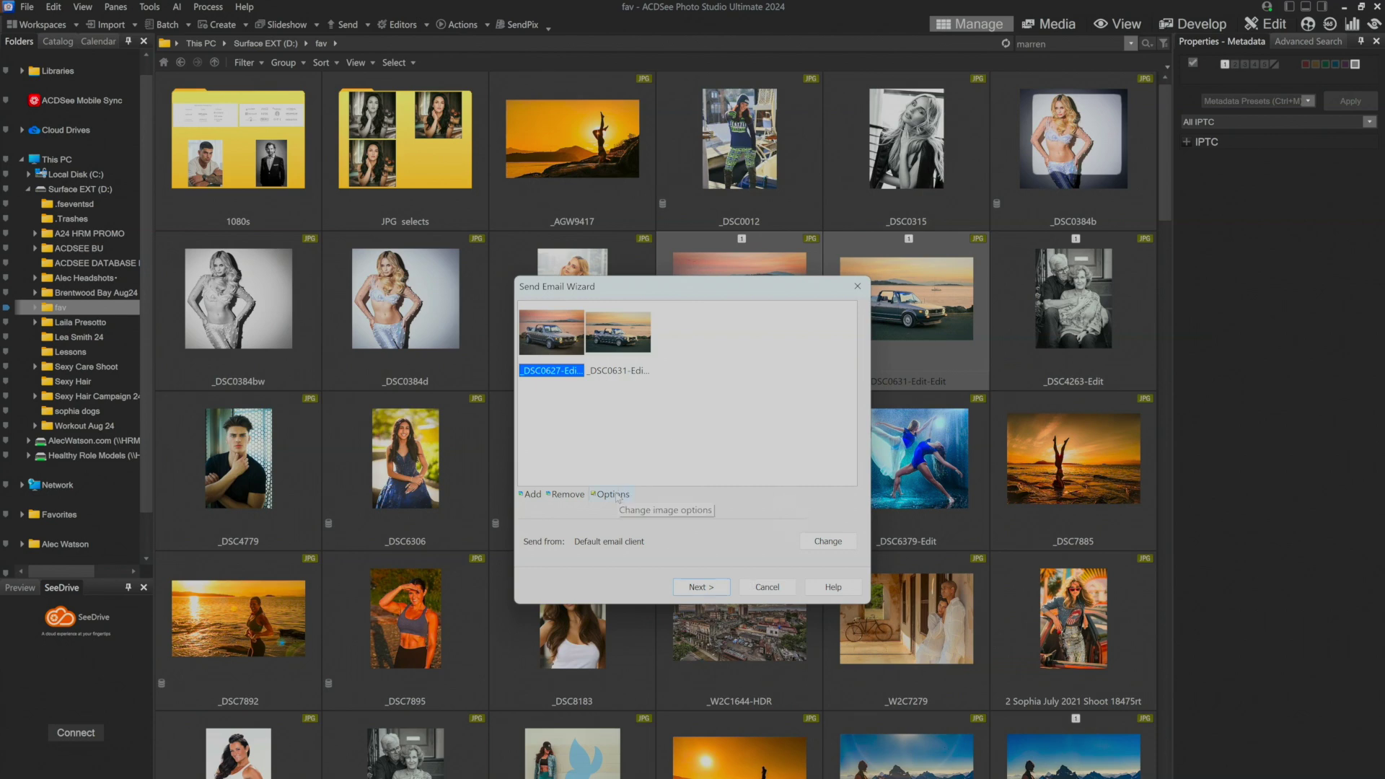
left_click(613, 495)
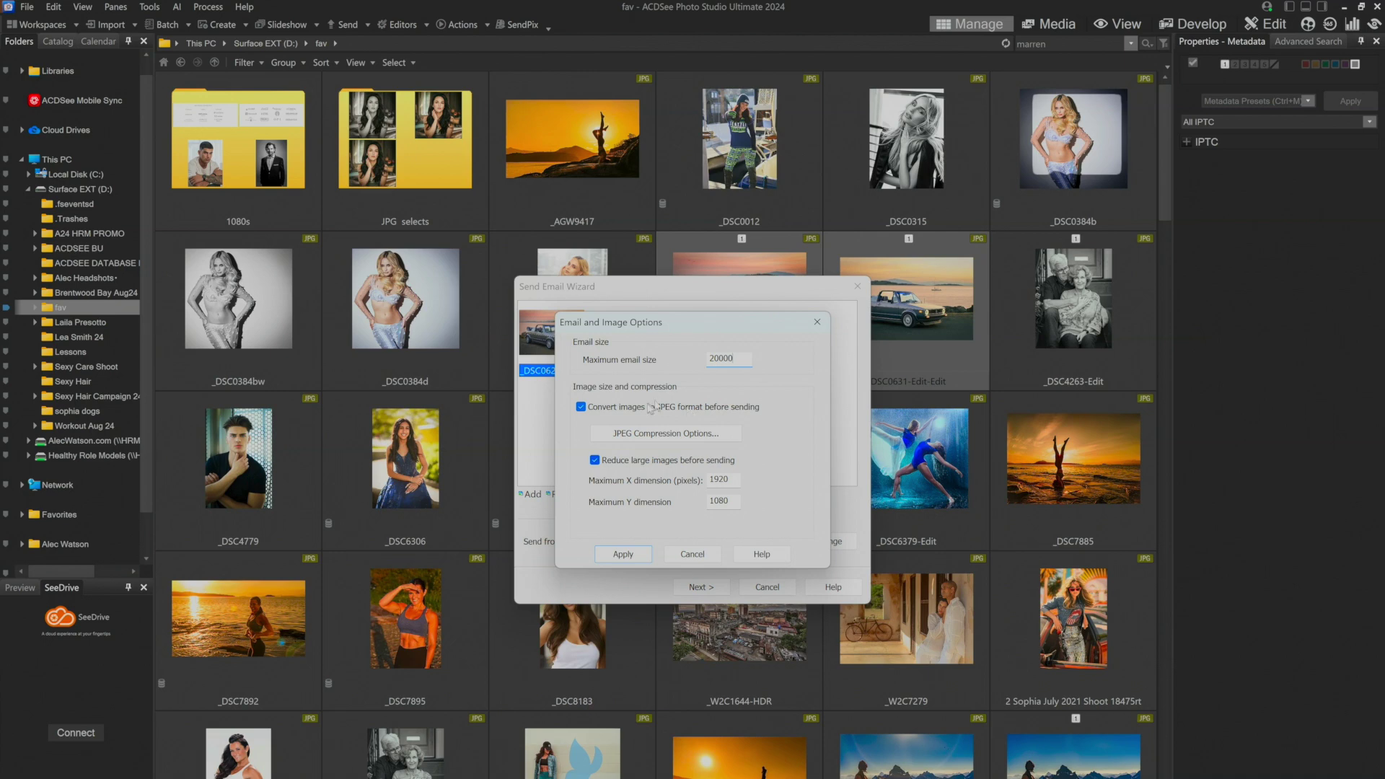
Go to the JPEG compression settings in Email and Image Options.
left_click(665, 438)
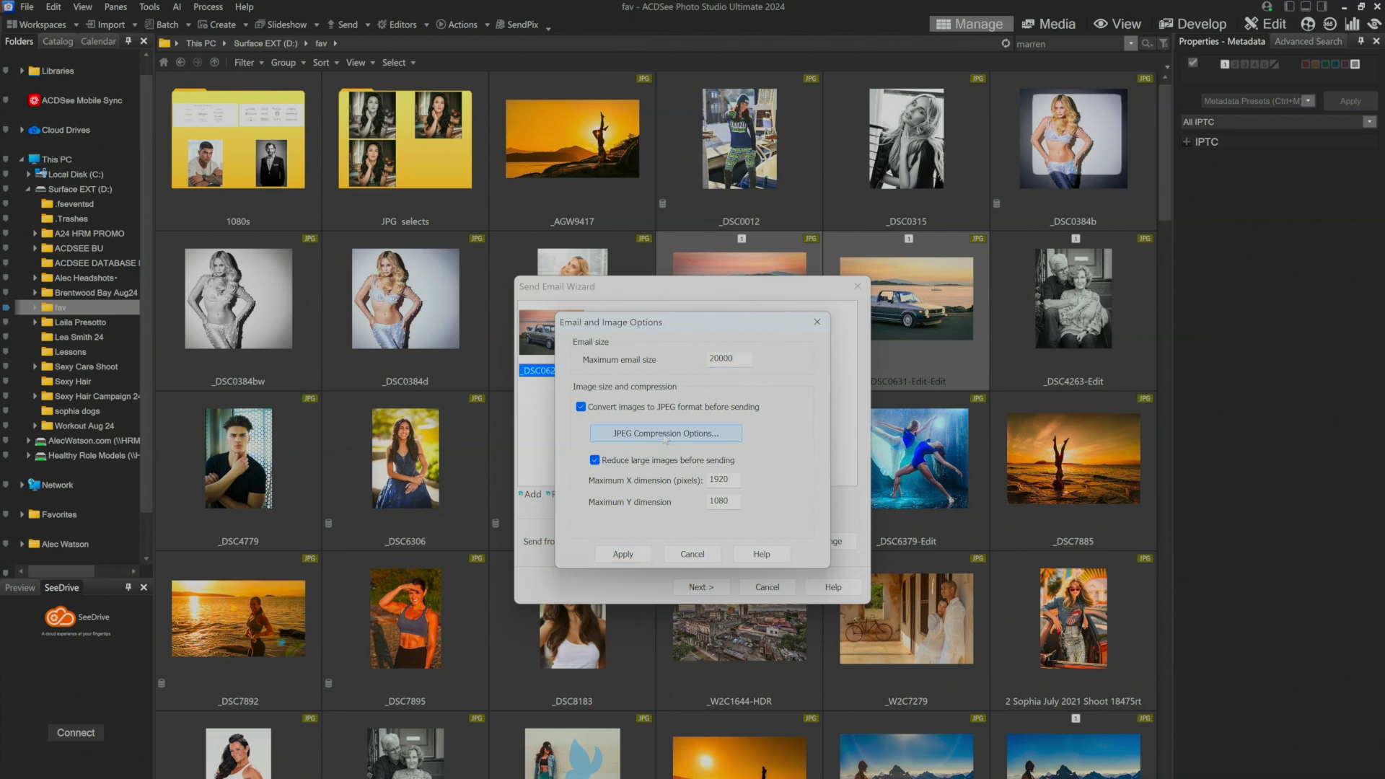
Set the JPEG image quality for the emailed photos to 78 and confirm.
left_click(665, 435)
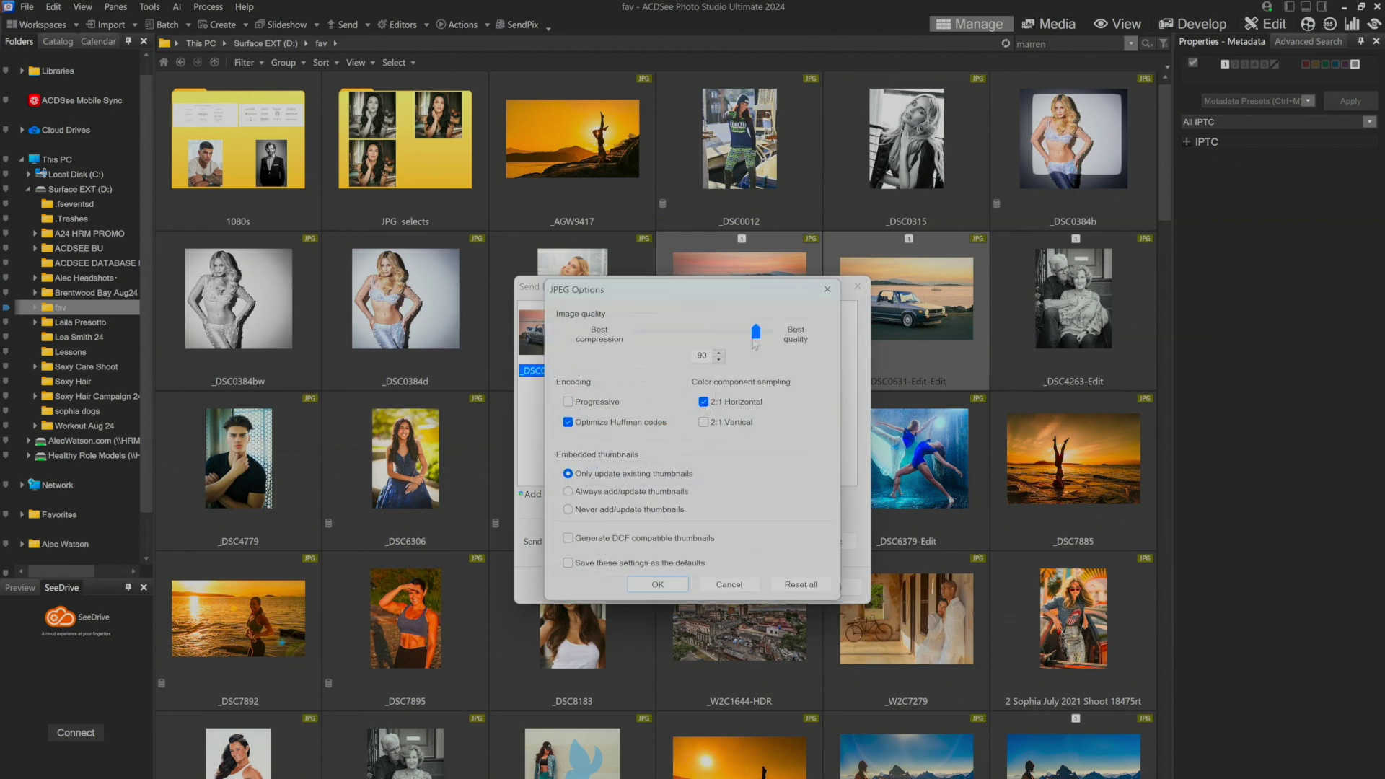
left_click_drag(754, 344, 743, 335)
left_click(658, 586)
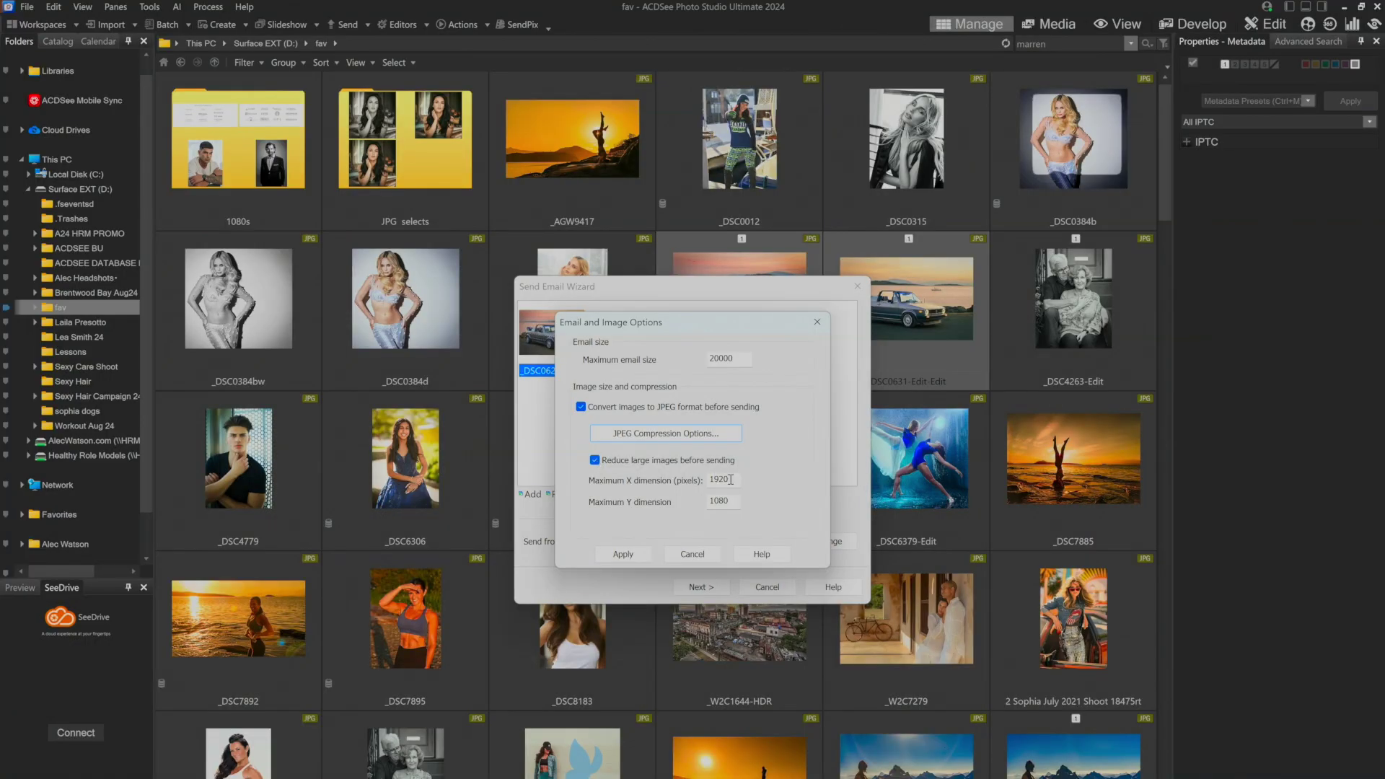
Change the maximum image dimensions from 1920×1080 to 3960×2160 and apply the options.
left_click_drag(731, 480, 704, 482)
type("398")
left_click_drag(730, 501, 706, 501)
type("216")
left_click(730, 480)
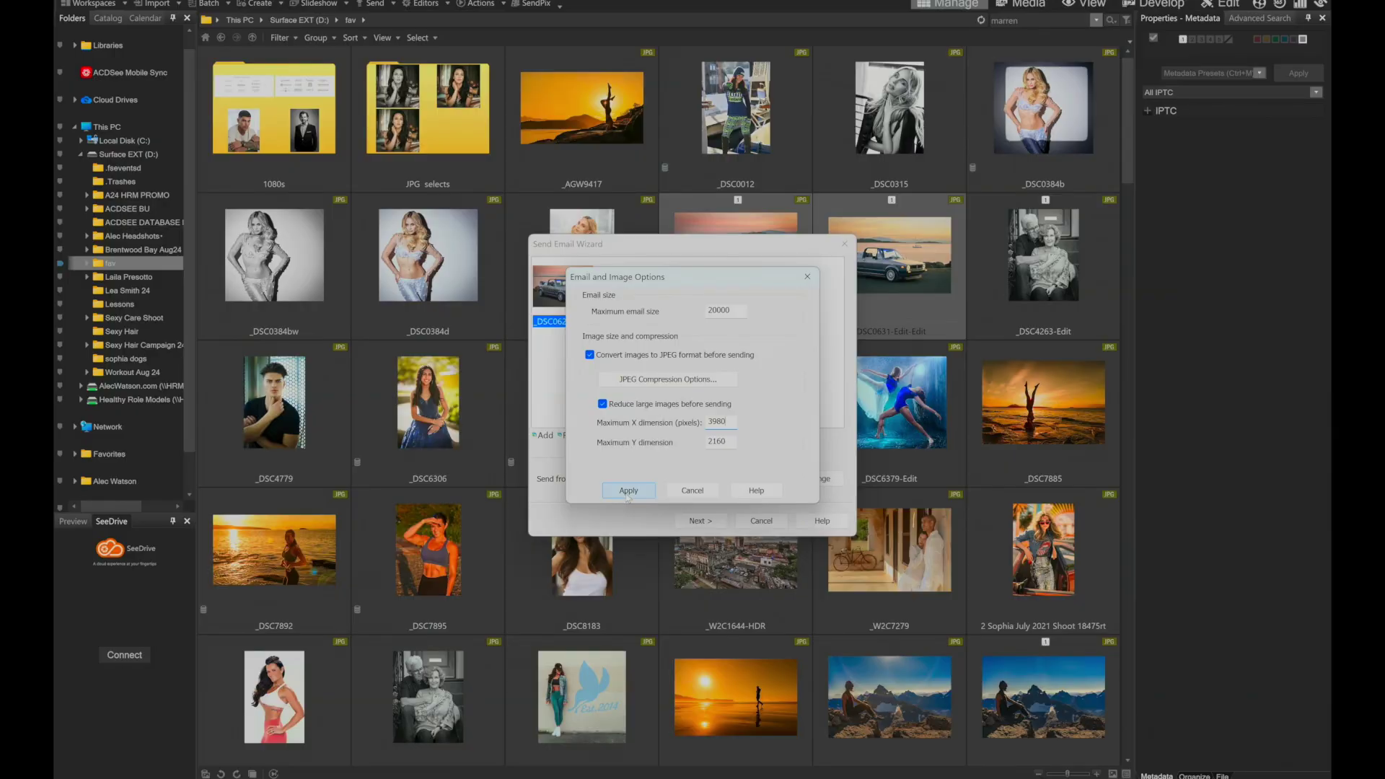
left_click(627, 496)
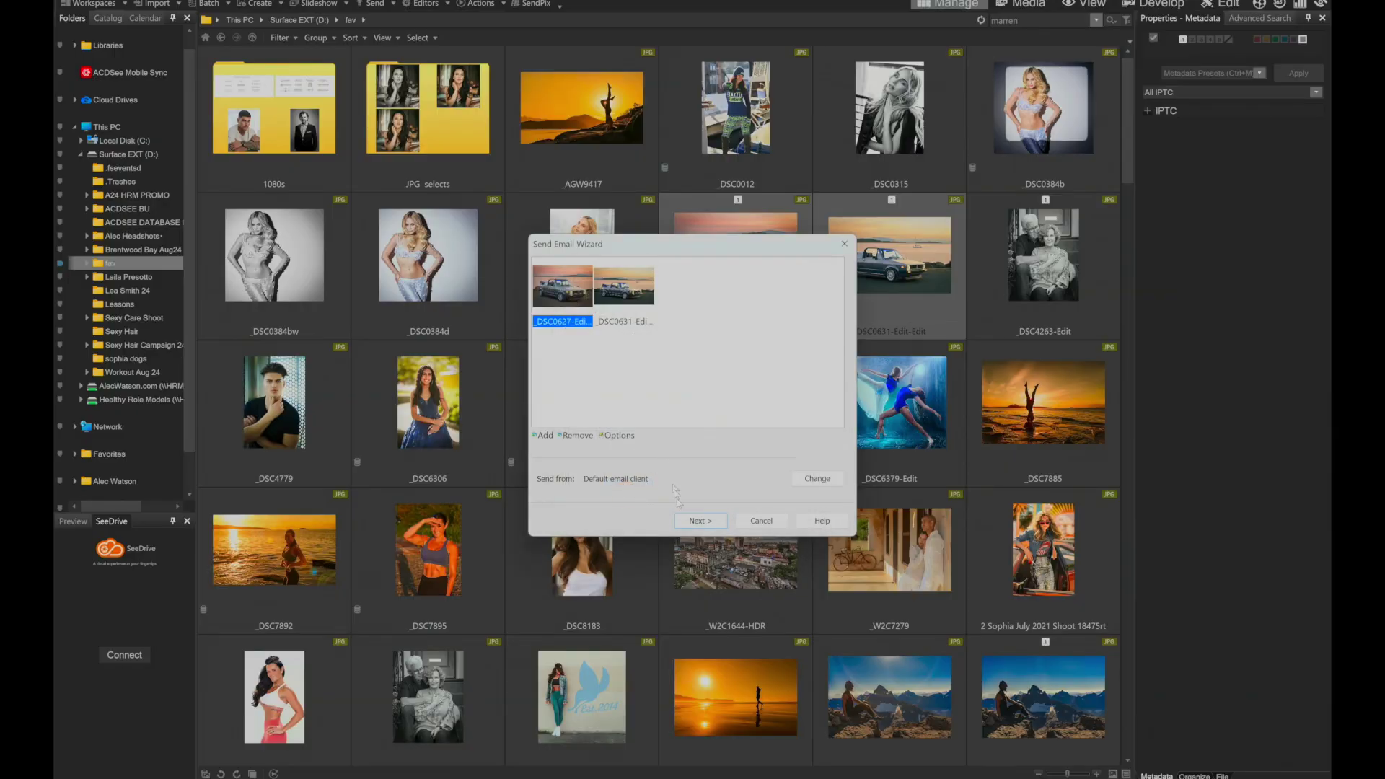
Continue the wizard so both car photos are attached to a new email message.
left_click(690, 522)
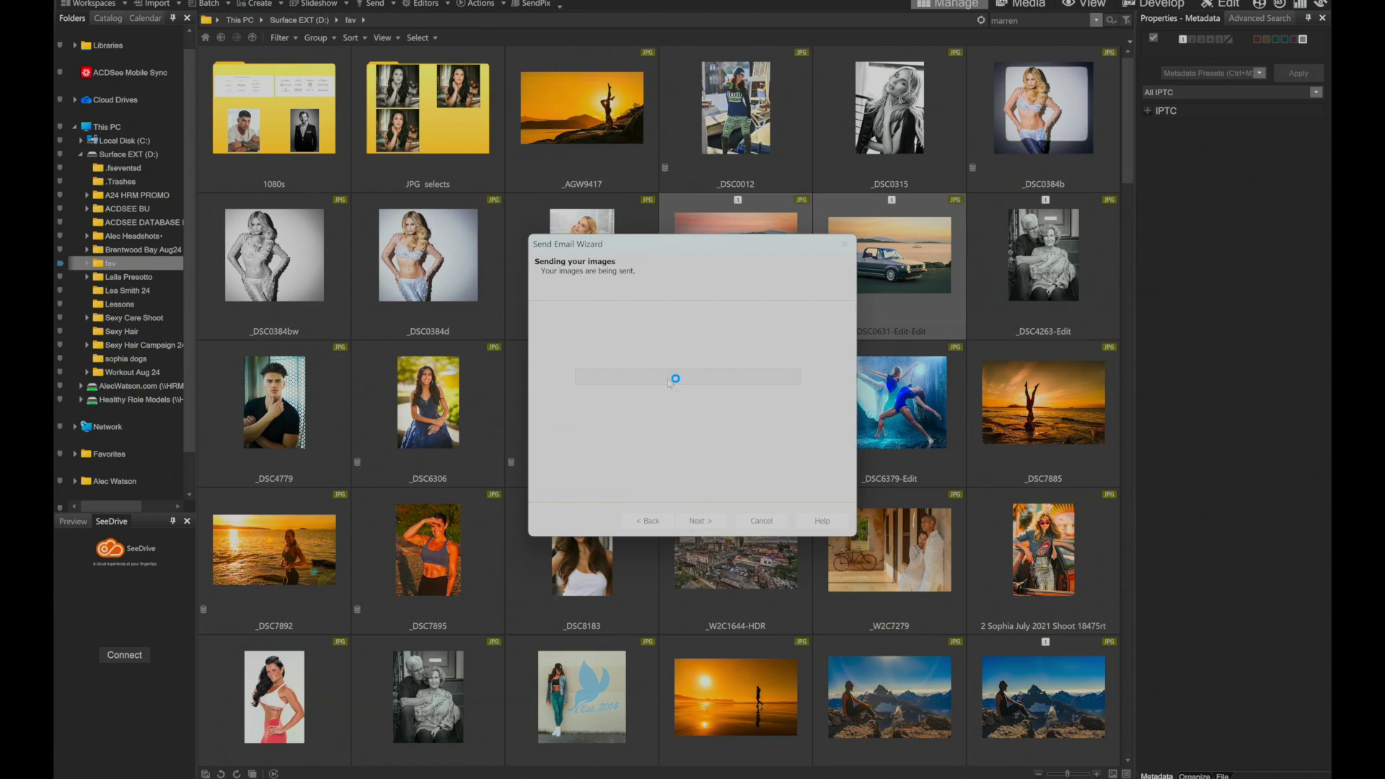
In Outlook, complete the recipient's address, give the message subject 'Pictures', and send it.
mouse_move(897, 776)
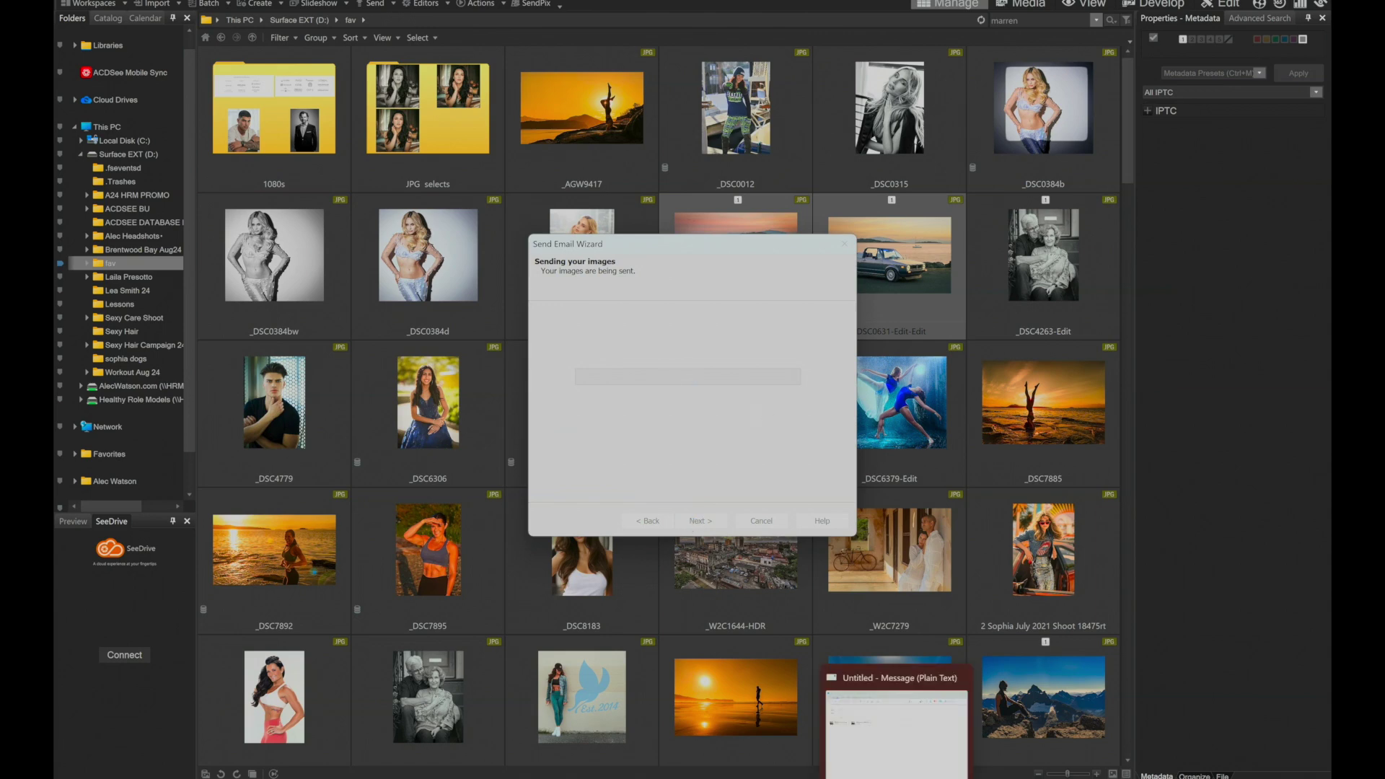
left_click(897, 729)
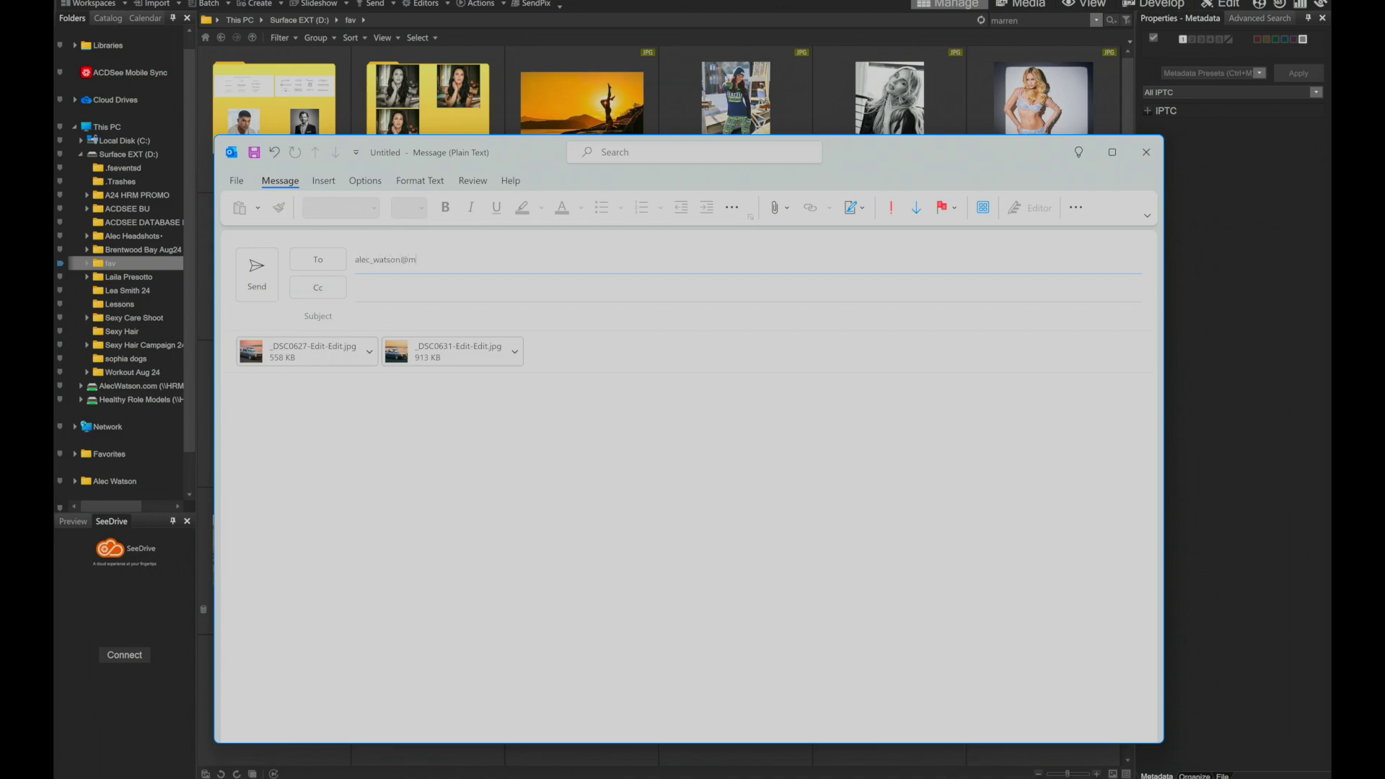
type("e.com")
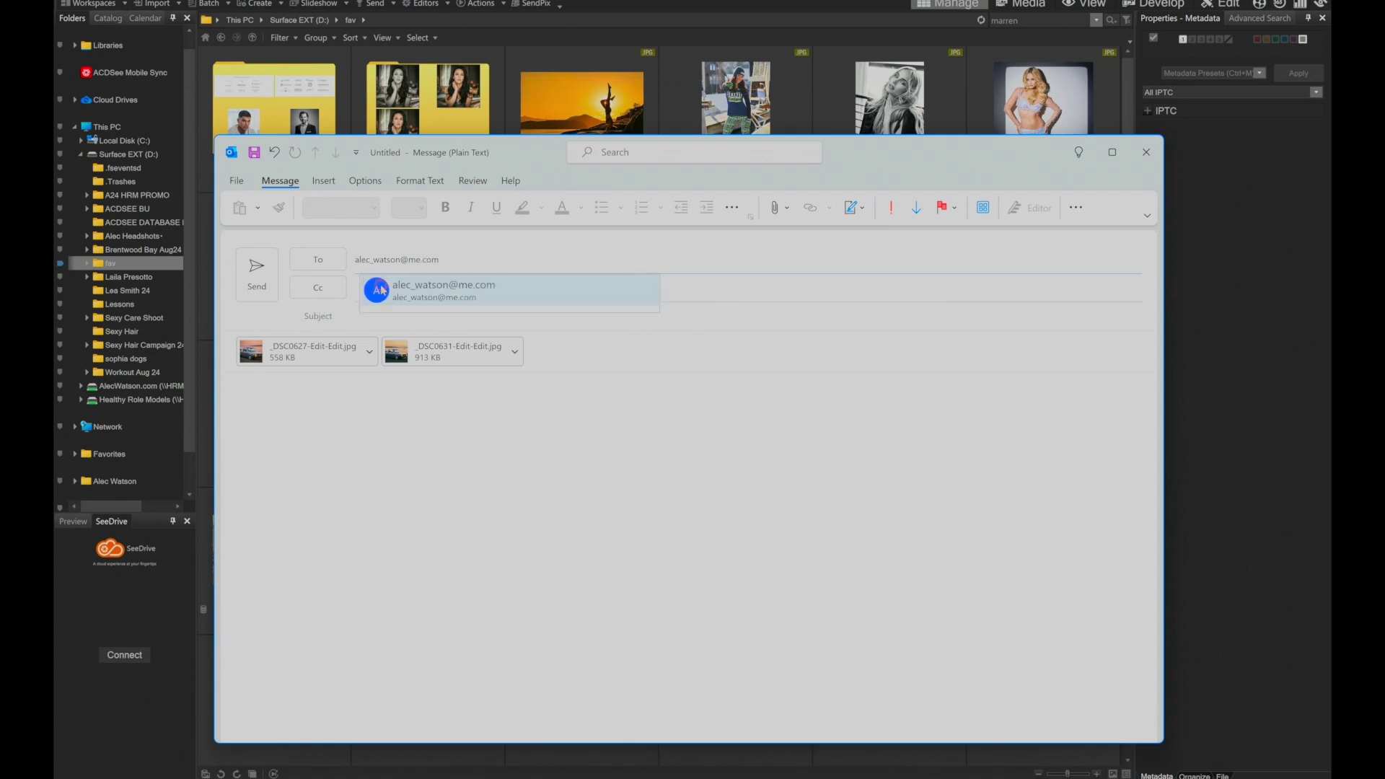
left_click(380, 288)
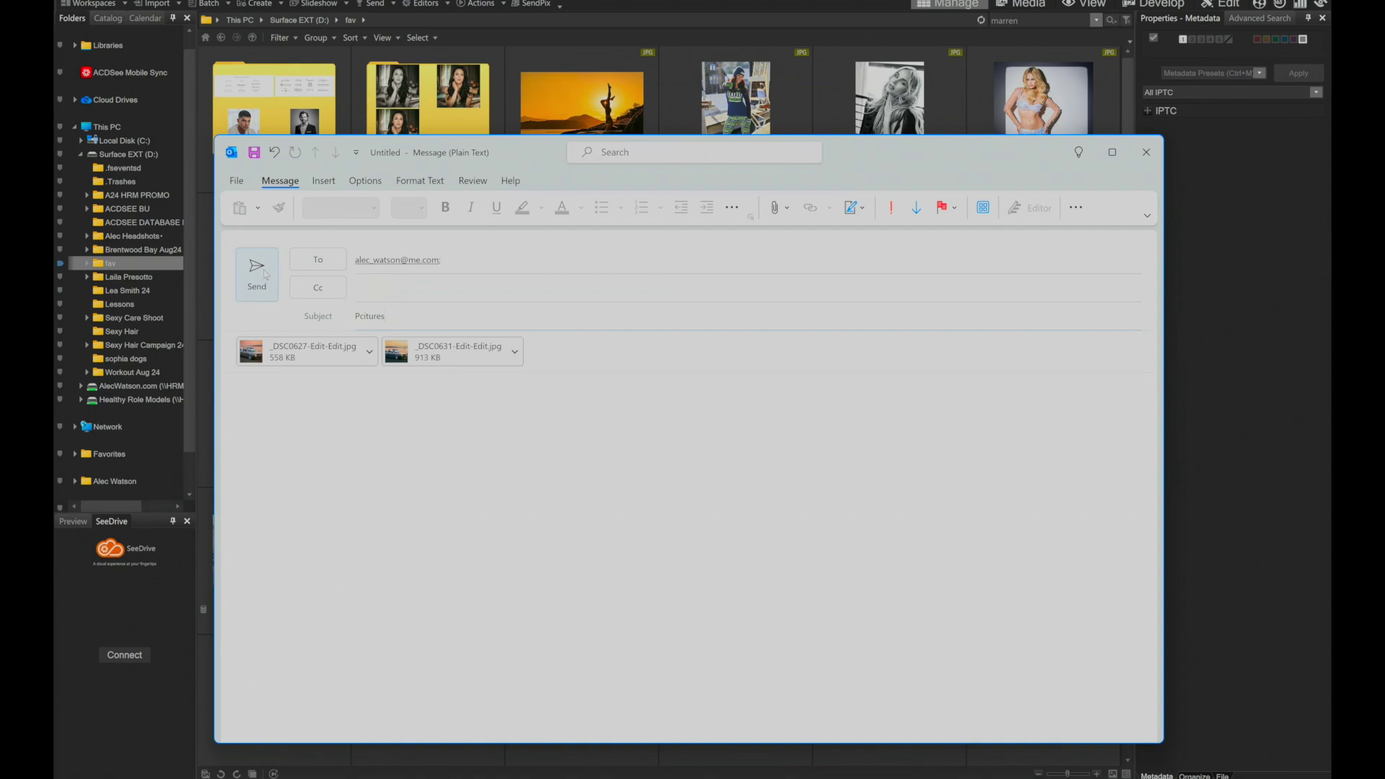
left_click(264, 274)
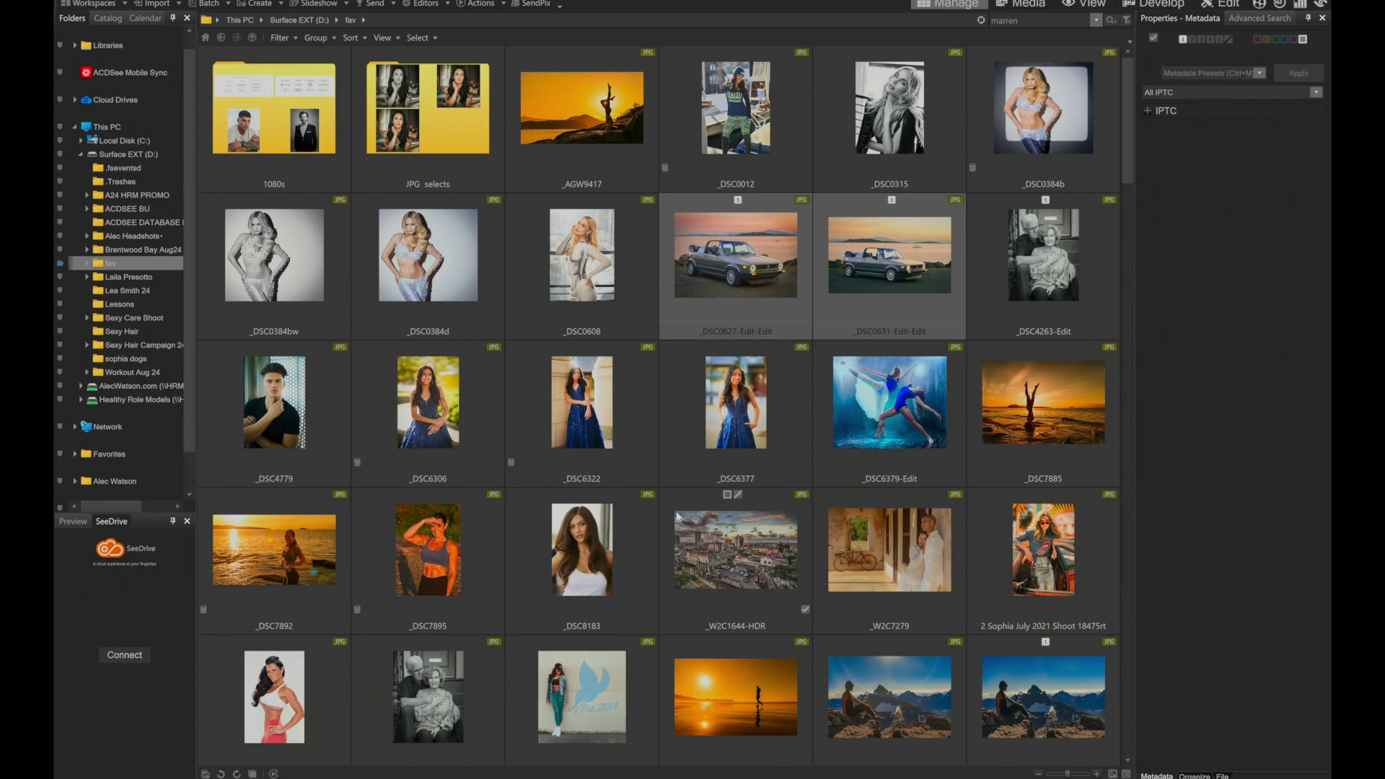
In the fav folder, select the first Wahl 2023 Campaign Day 46881 photo and scroll through the Wahl block.
scroll(606, 457, "down", 3)
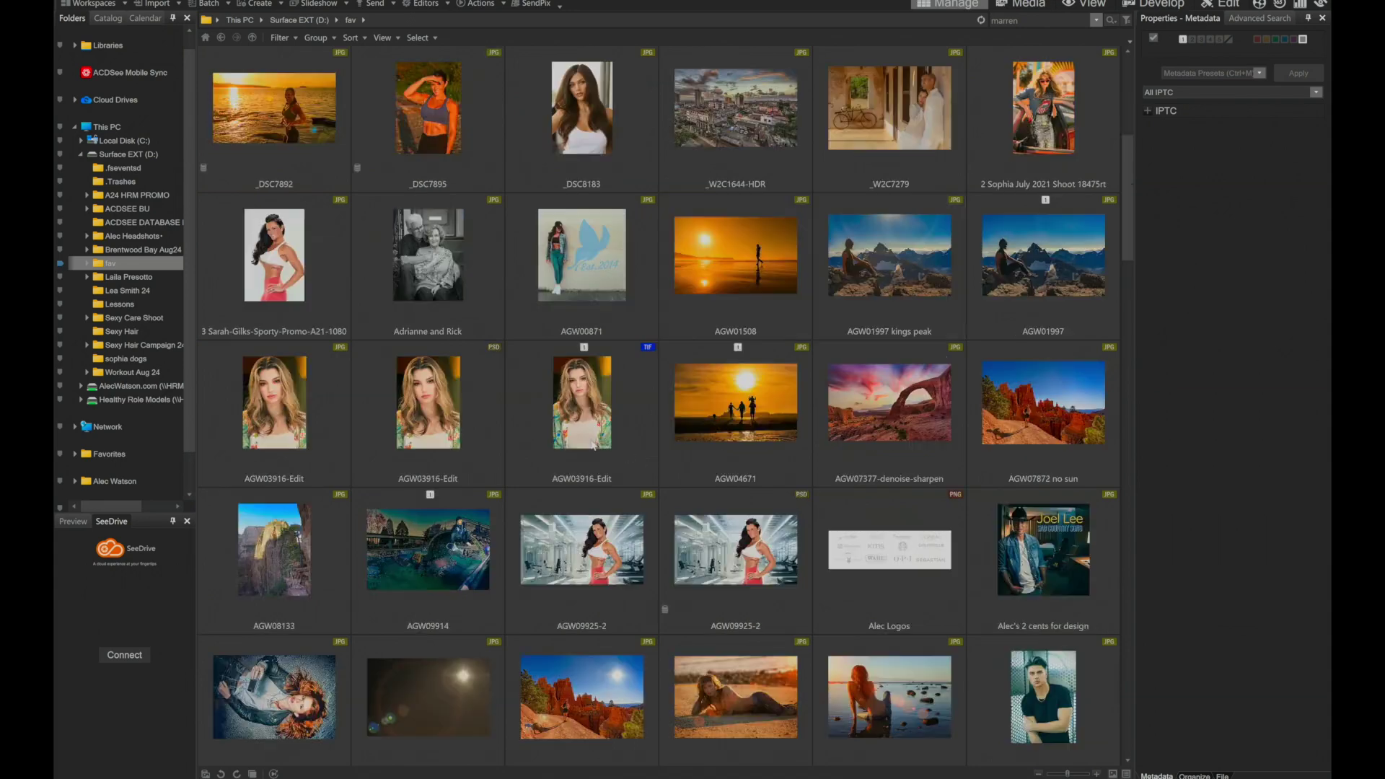
scroll(593, 445, "down", 10)
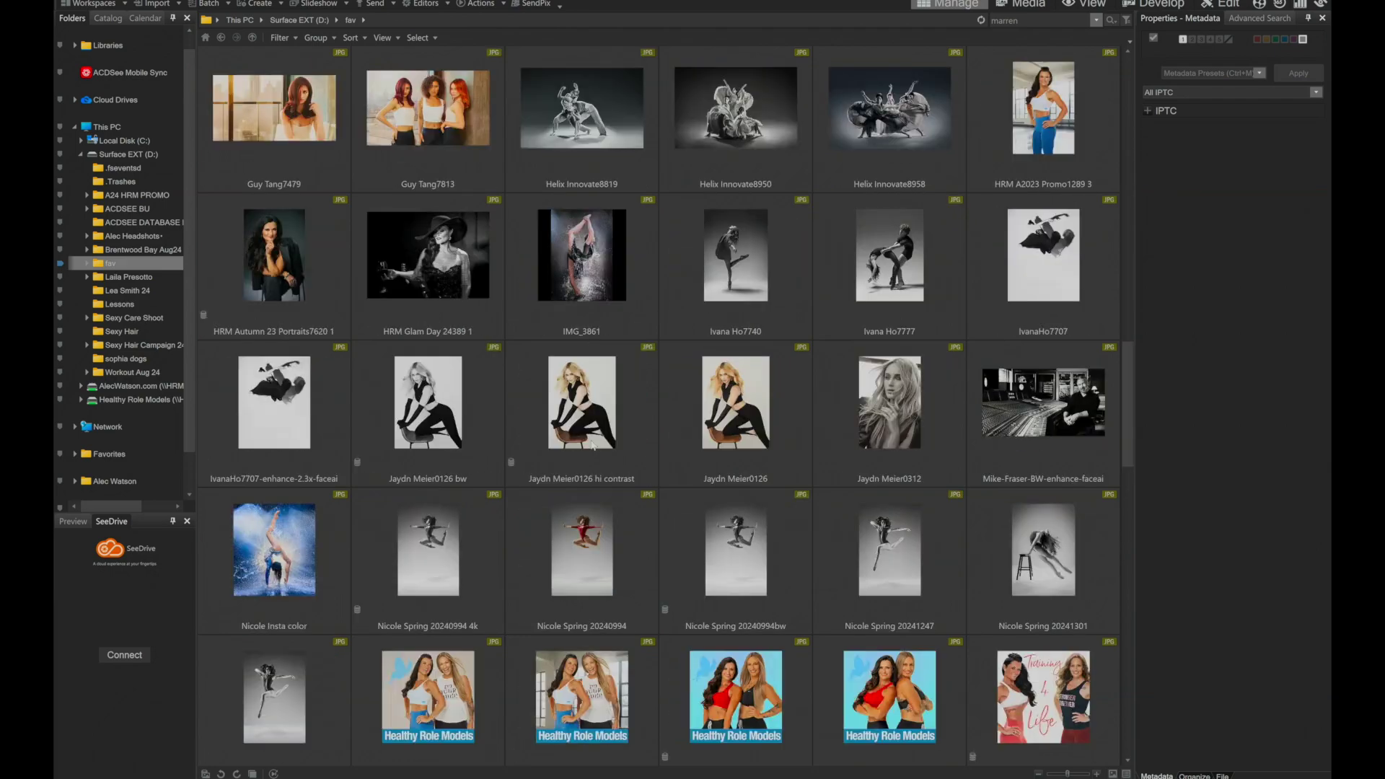
scroll(591, 443, "down", 10)
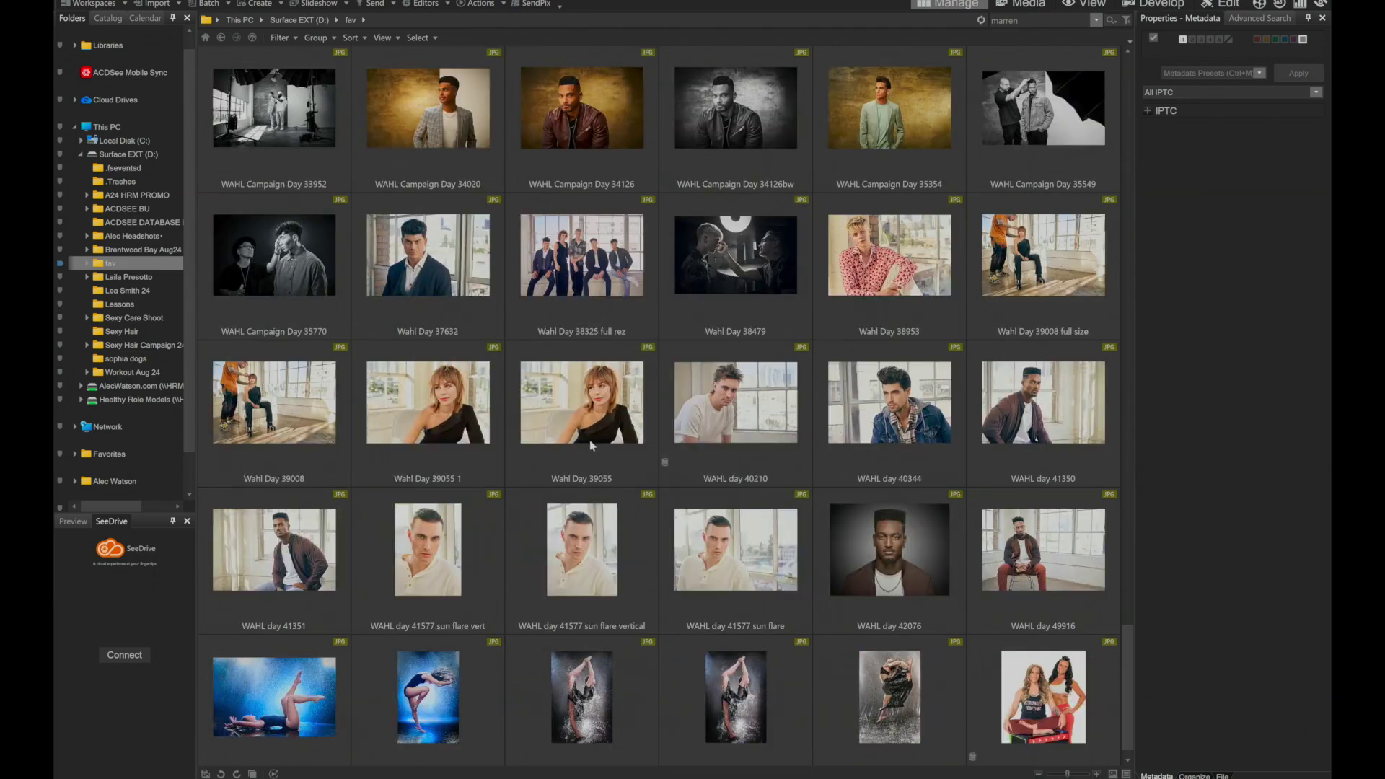
scroll(590, 445, "up", 2)
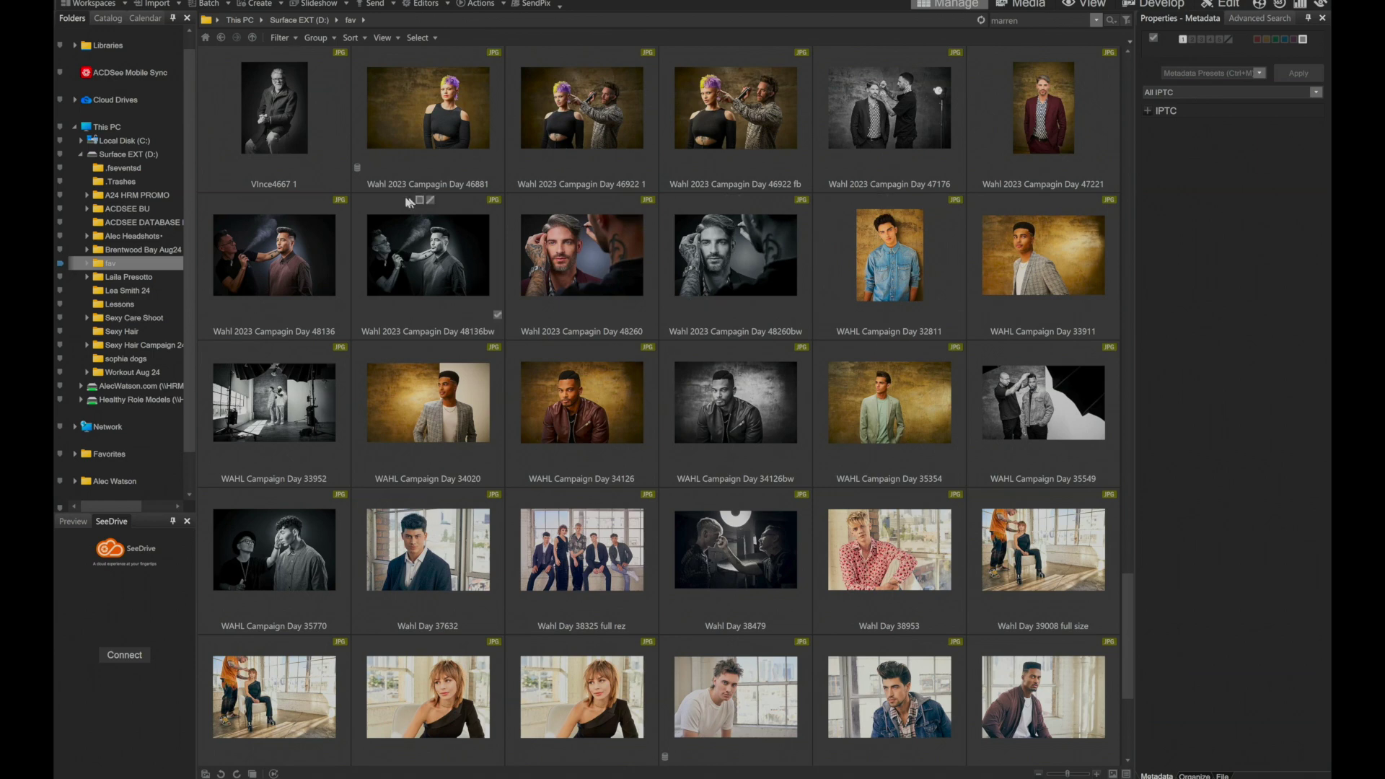
left_click(427, 130)
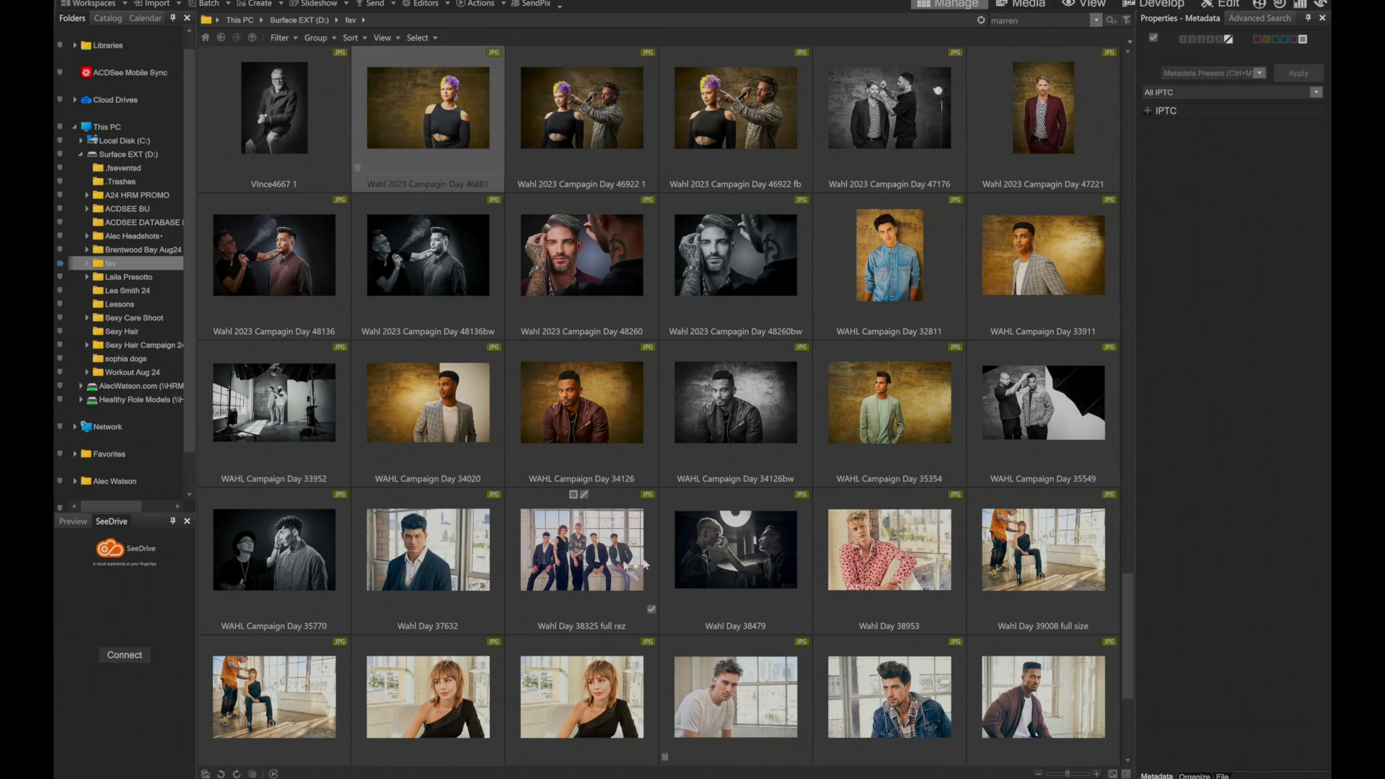
scroll(738, 554, "down", 1)
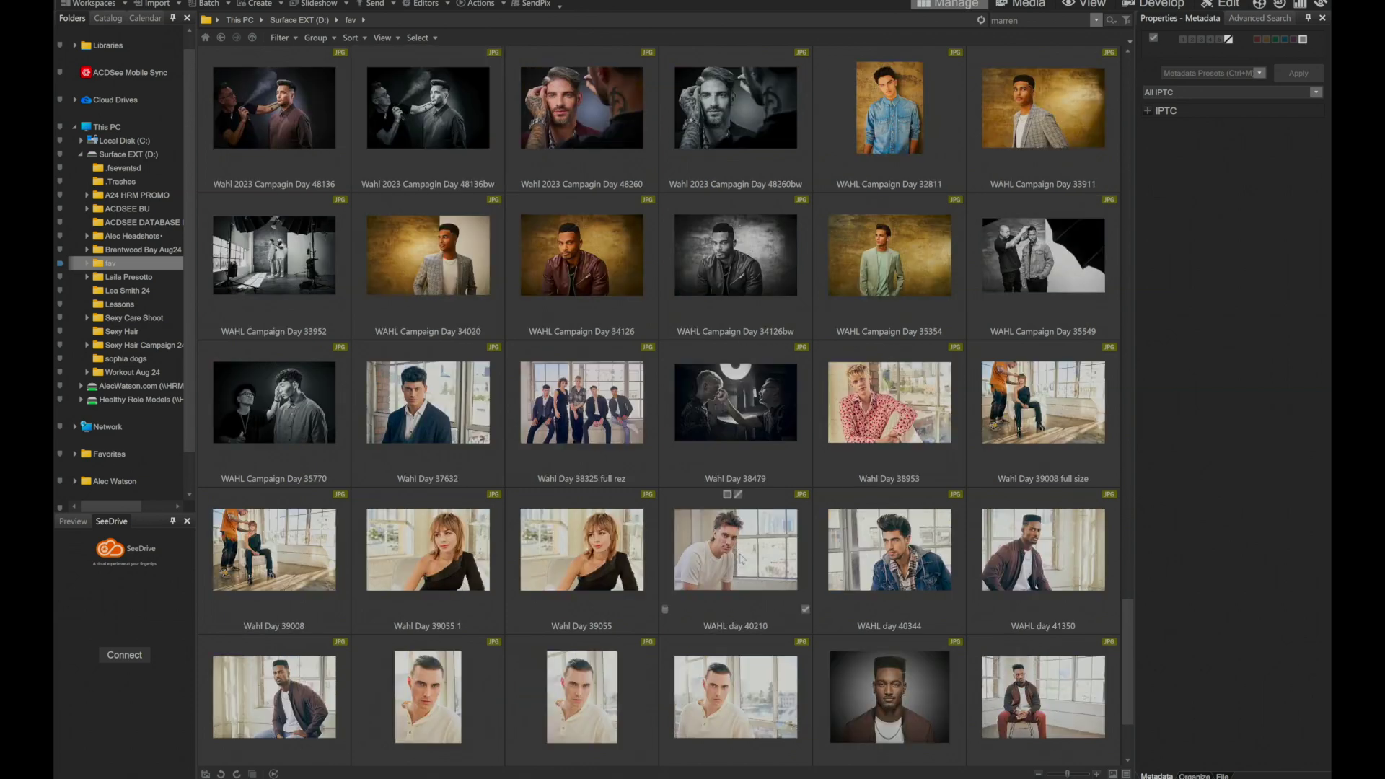
scroll(741, 557, "down", 1)
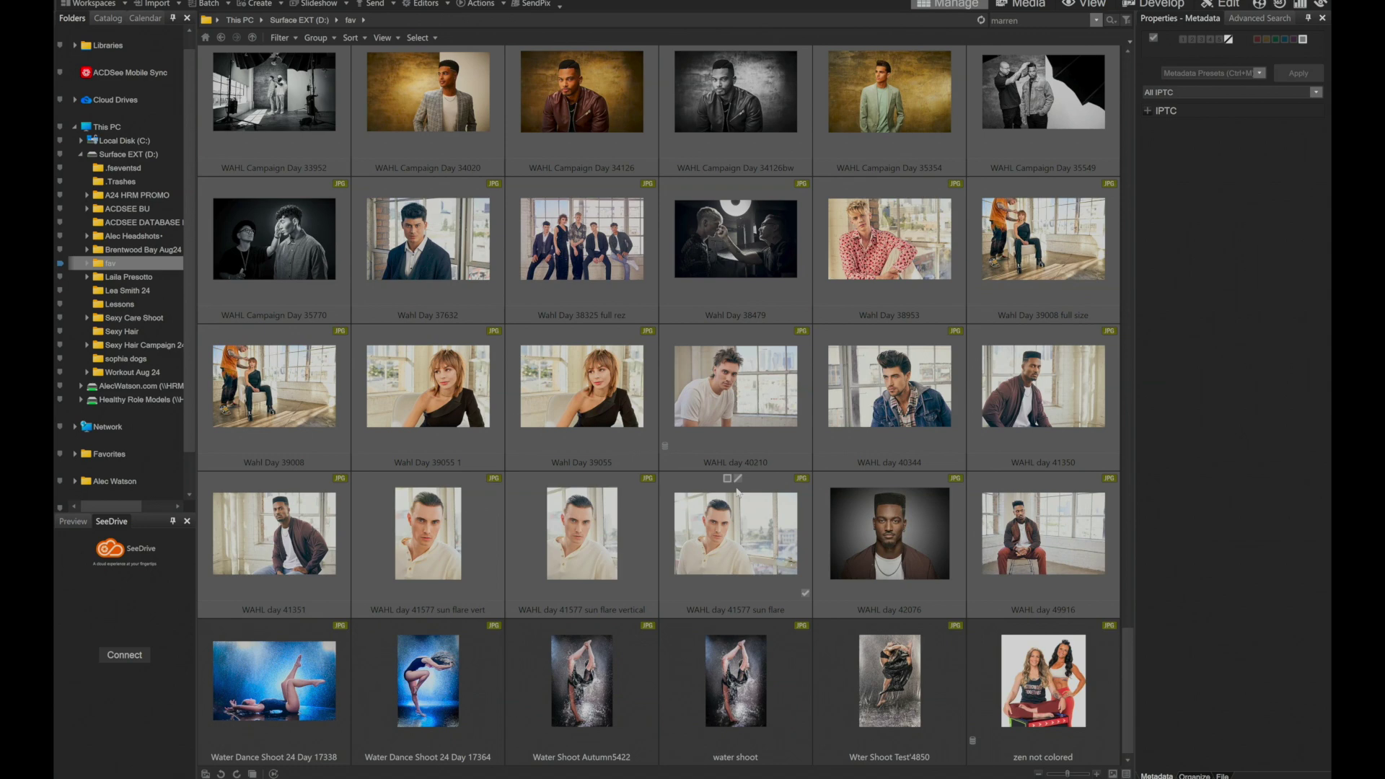
Share the selected Wahl photos as a new SendPix album from the context menu.
right_click(575, 525)
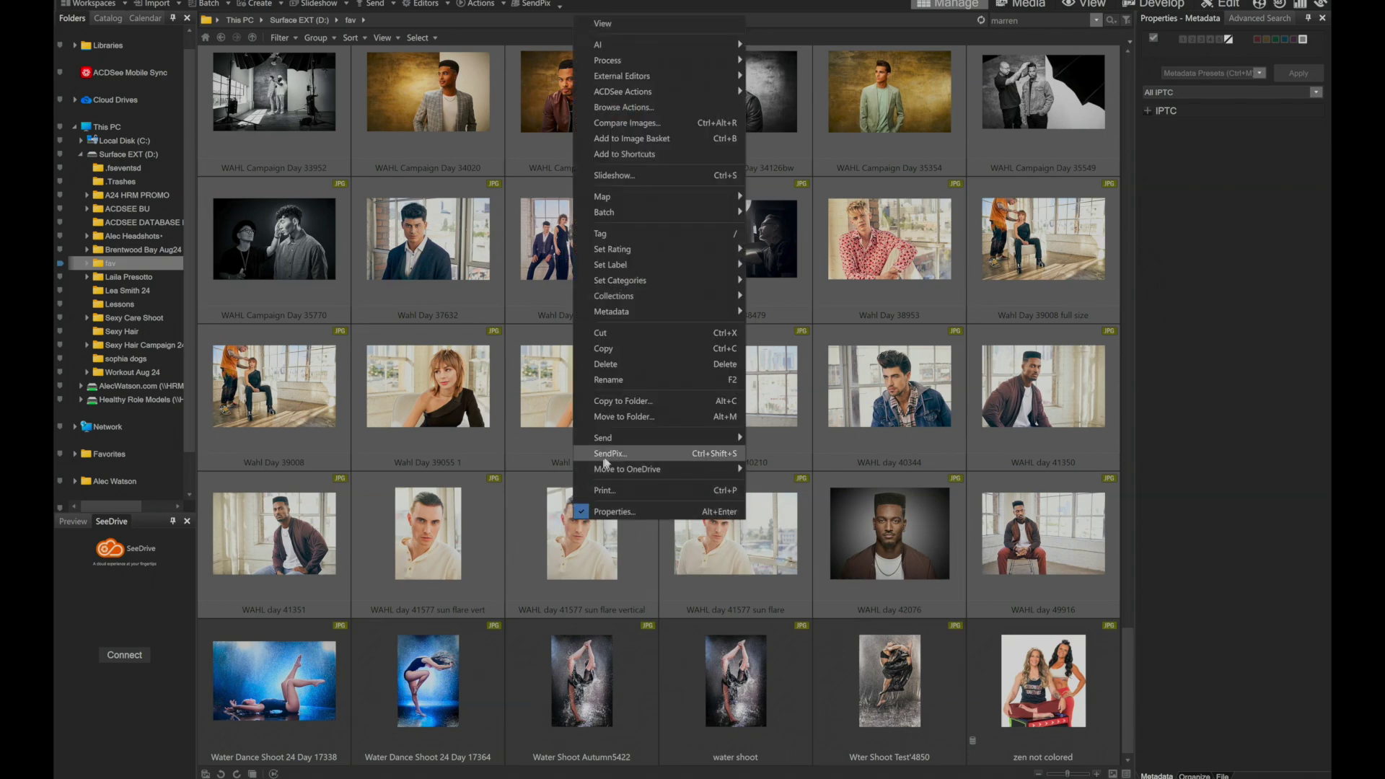
left_click(607, 454)
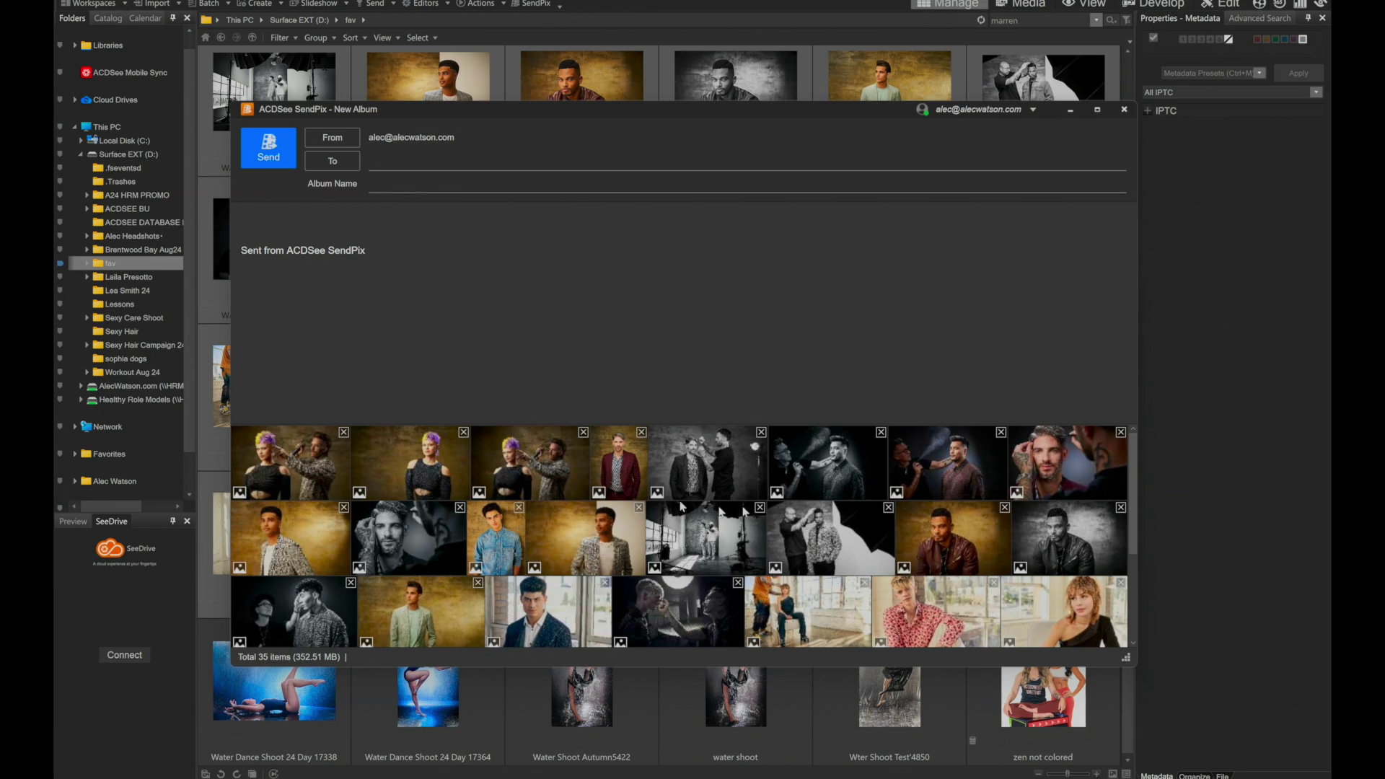
Enter the recipient's e-mail address in the album's To field.
left_click_drag(1133, 517, 1131, 445)
left_click(376, 163)
Name the album 'WAHL Hair Cuts', correcting the mistyped letter.
left_click(388, 184)
type("WAH")
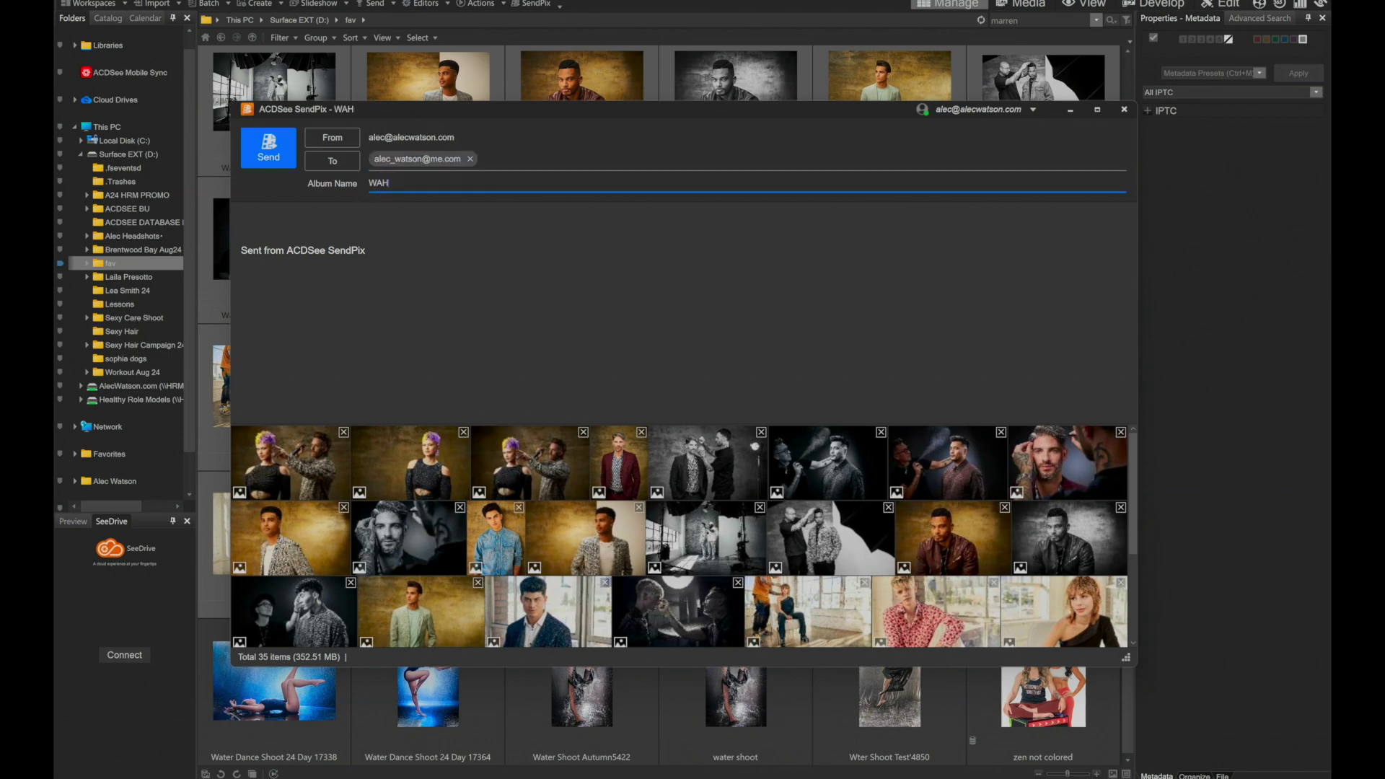
type("L Hairc")
key("BackSpace")
type("Cuts")
scroll(439, 538, "down", 3)
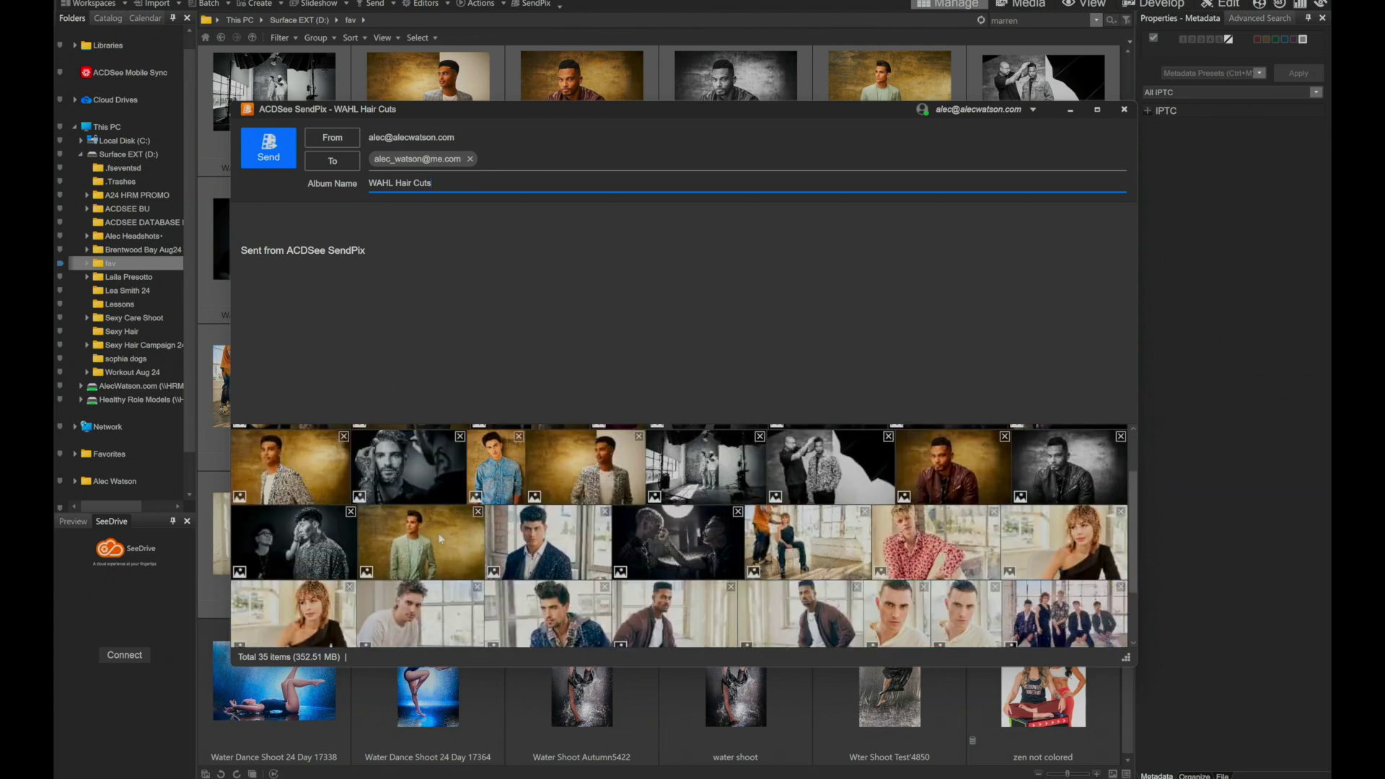
scroll(438, 537, "up", 3)
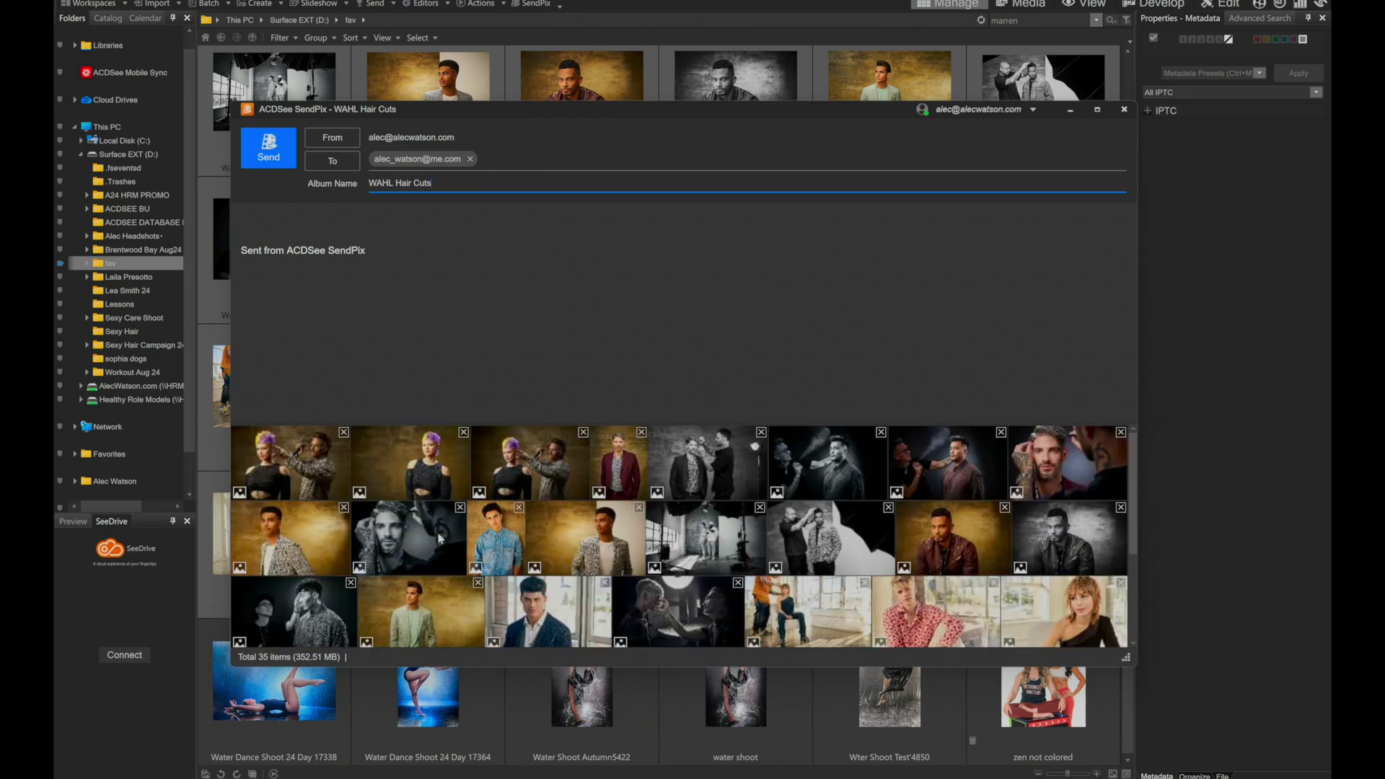